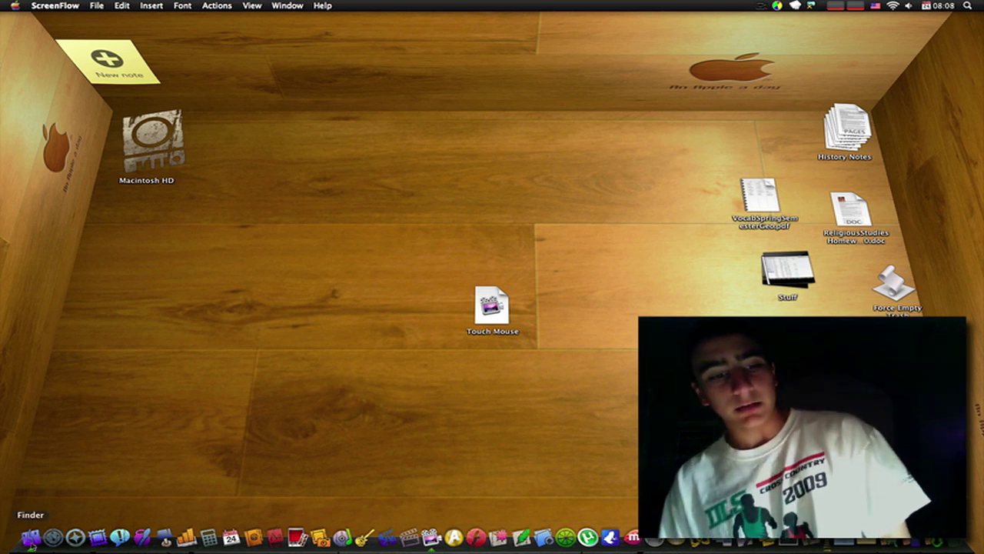
{"action": "left_click", "coordinate": [31, 539]}
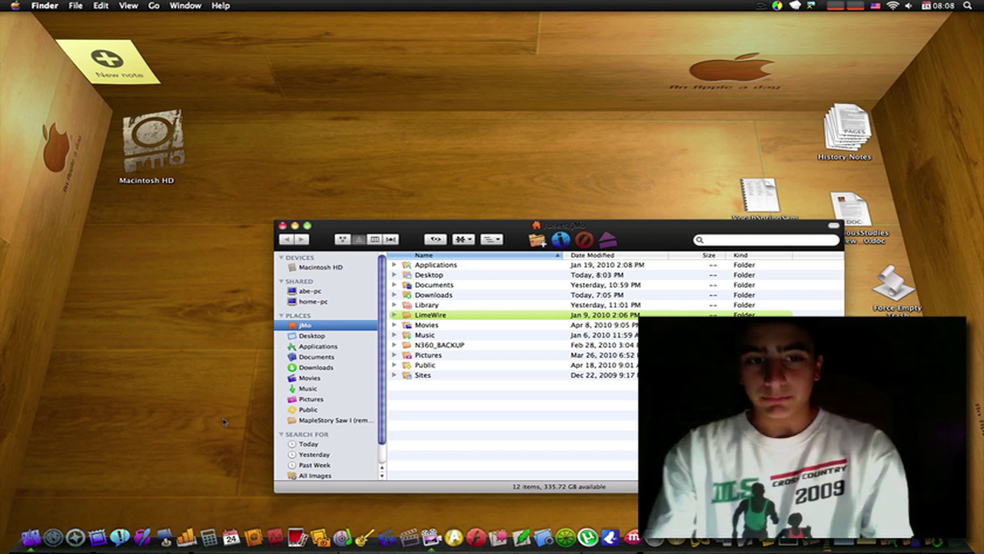
{"action": "left_click", "coordinate": [148, 5]}
{"action": "mouse_move", "coordinate": [171, 100]}
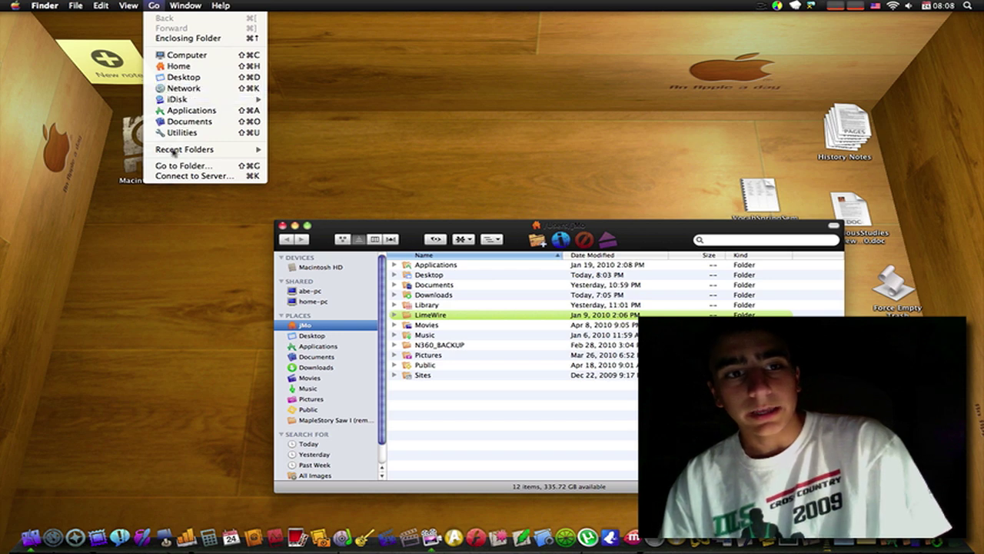
{"action": "left_click", "coordinate": [187, 176]}
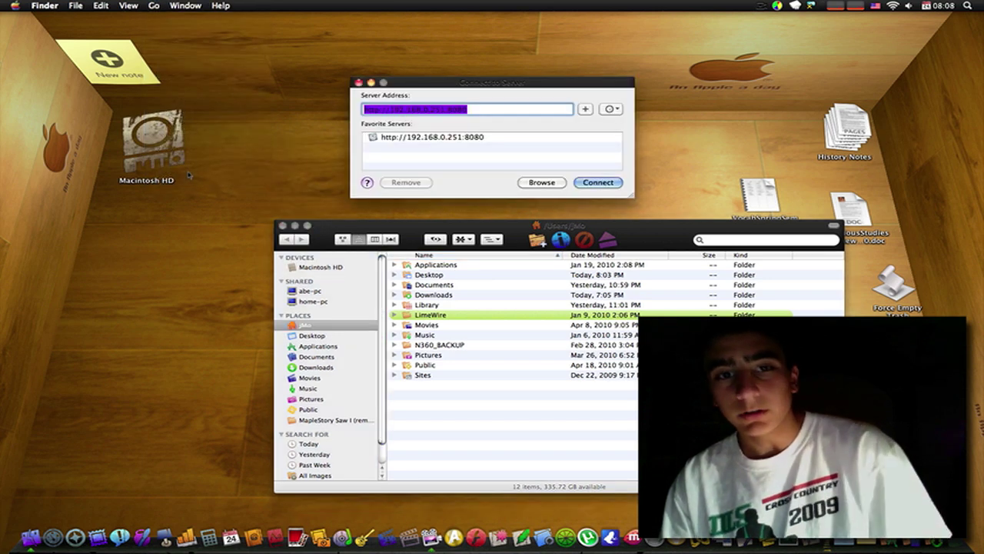
{"action": "left_click", "coordinate": [358, 83]}
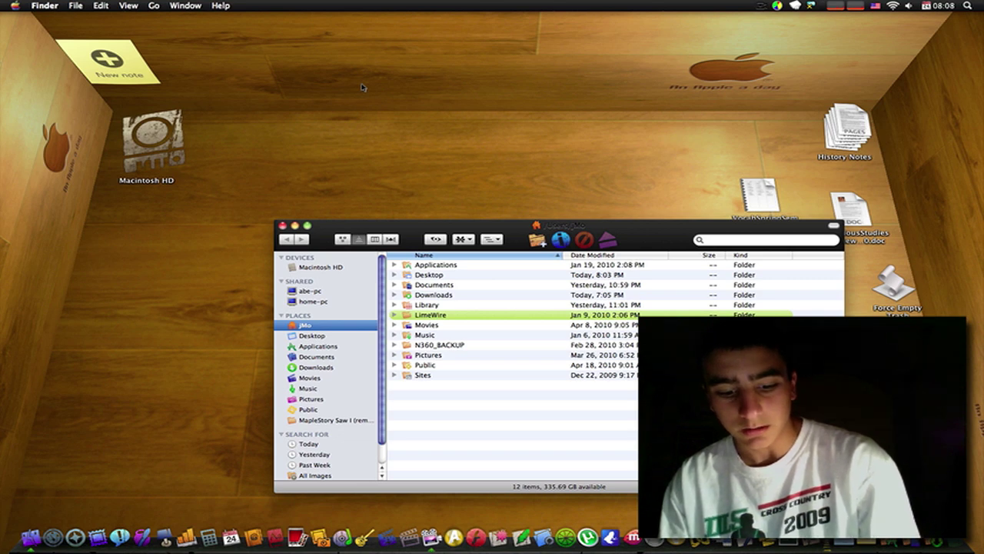
{"action": "key", "text": "super+k"}
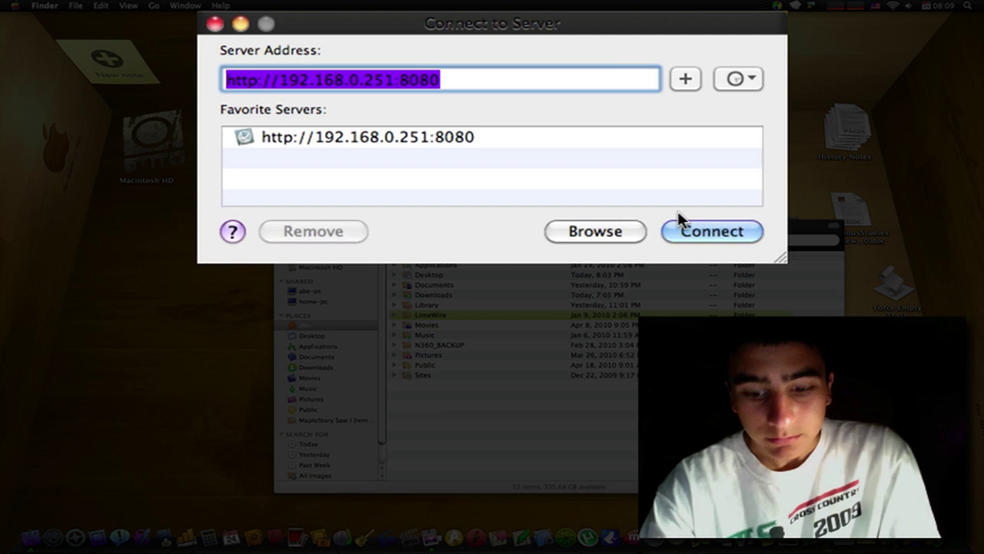
{"action": "key", "text": "BackSpace"}
{"action": "type", "text": "http"}
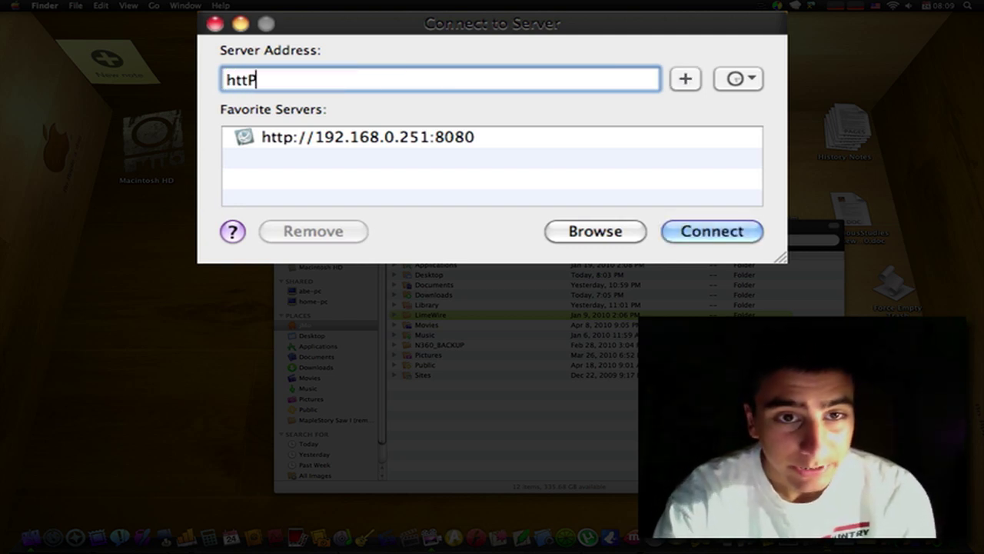
{"action": "type", "text": "://"}
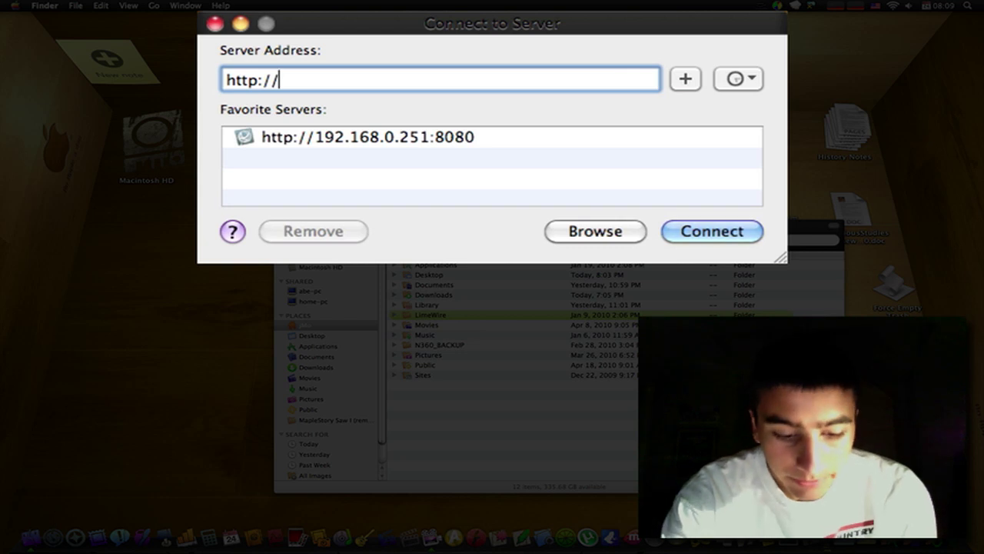
{"action": "type", "text": "19"}
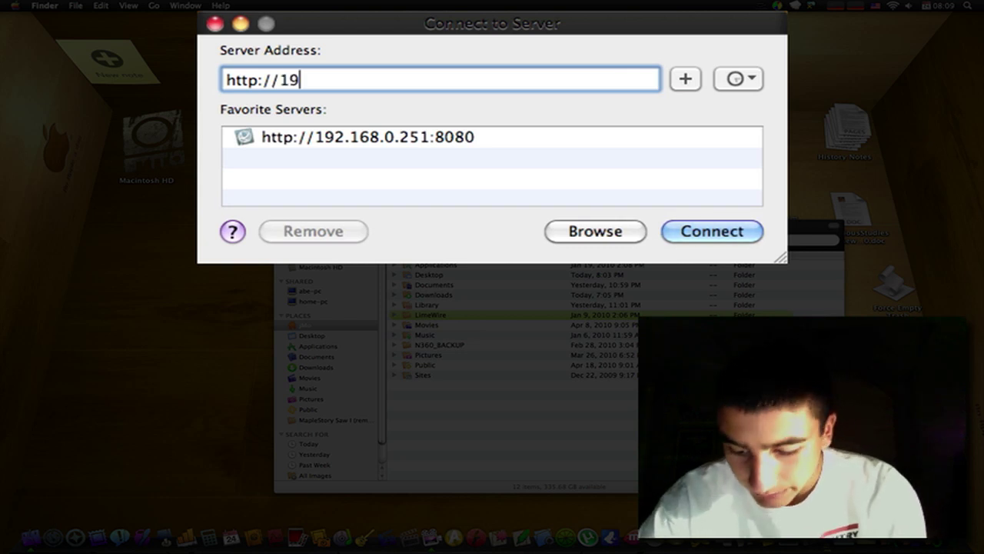
{"action": "type", "text": "2.168."}
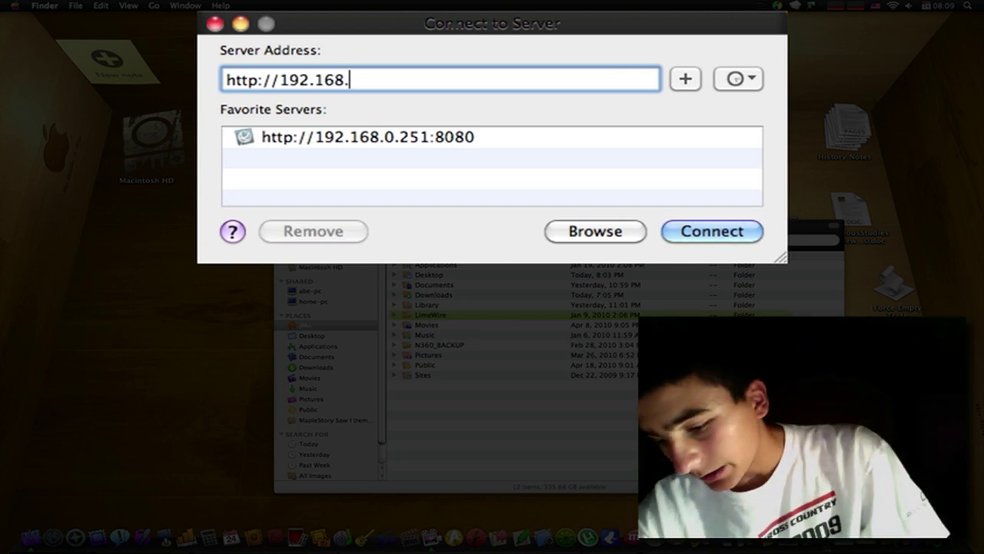
{"action": "type", "text": "0.251j"}
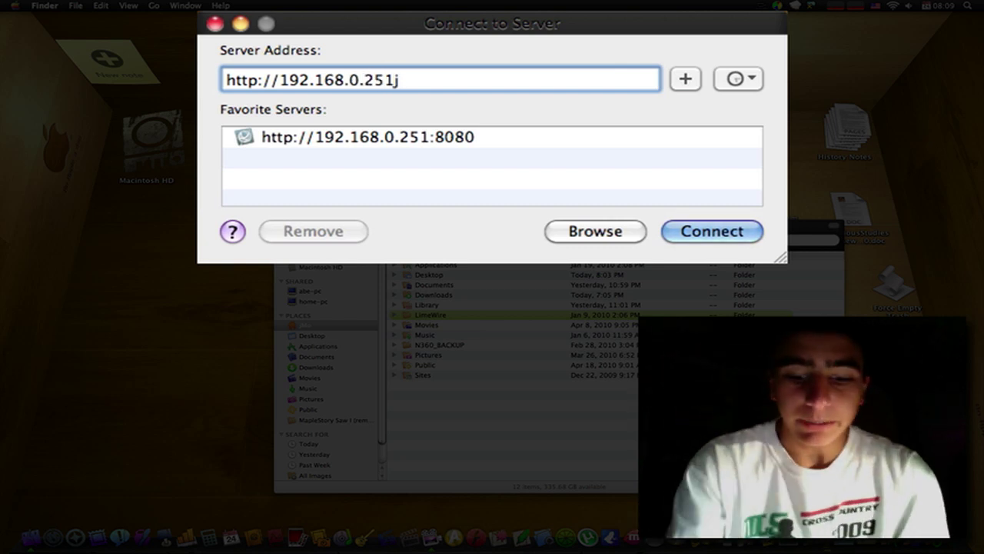
{"action": "key", "text": "BackSpace"}
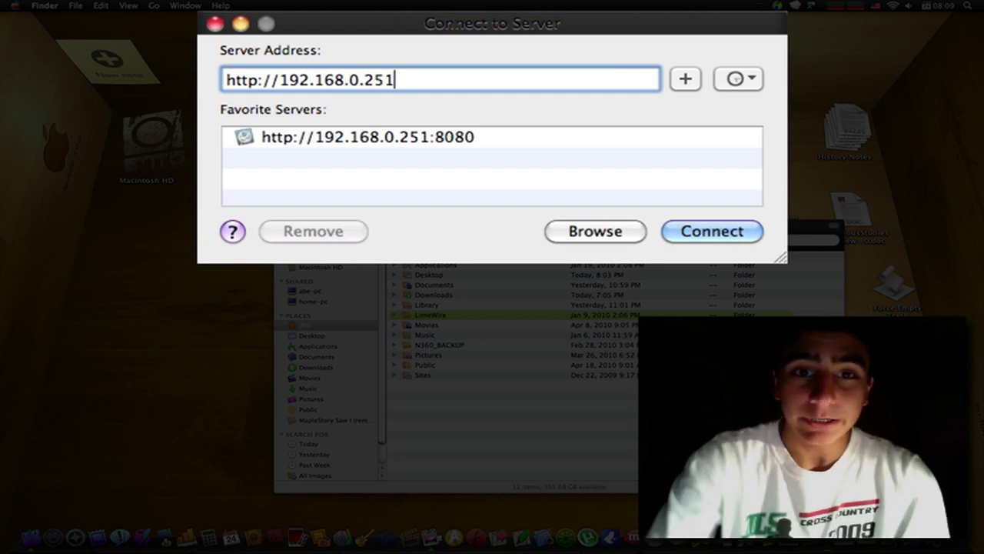
{"action": "type", "text": ":"}
{"action": "type", "text": "808-"}
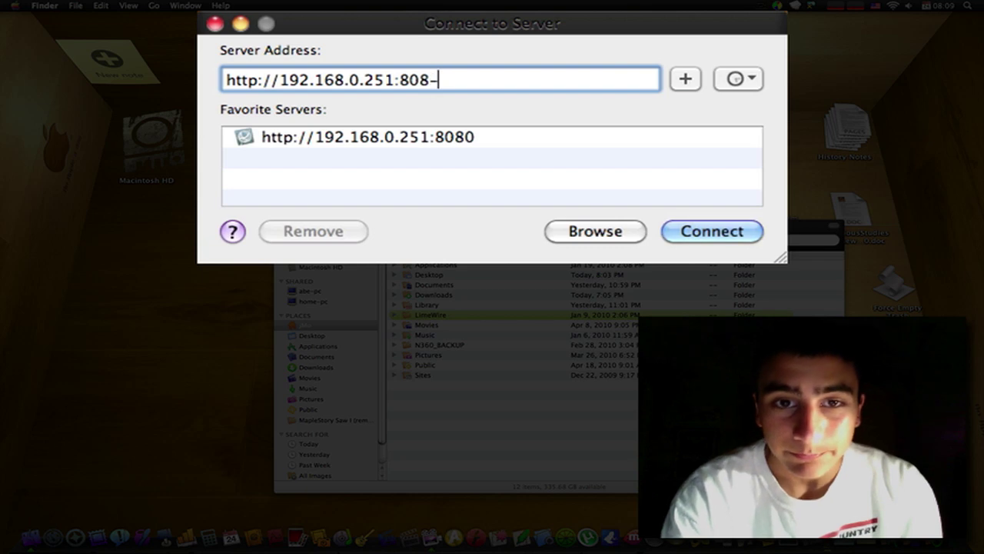
{"action": "key", "text": "BackSpace"}
{"action": "type", "text": "0"}
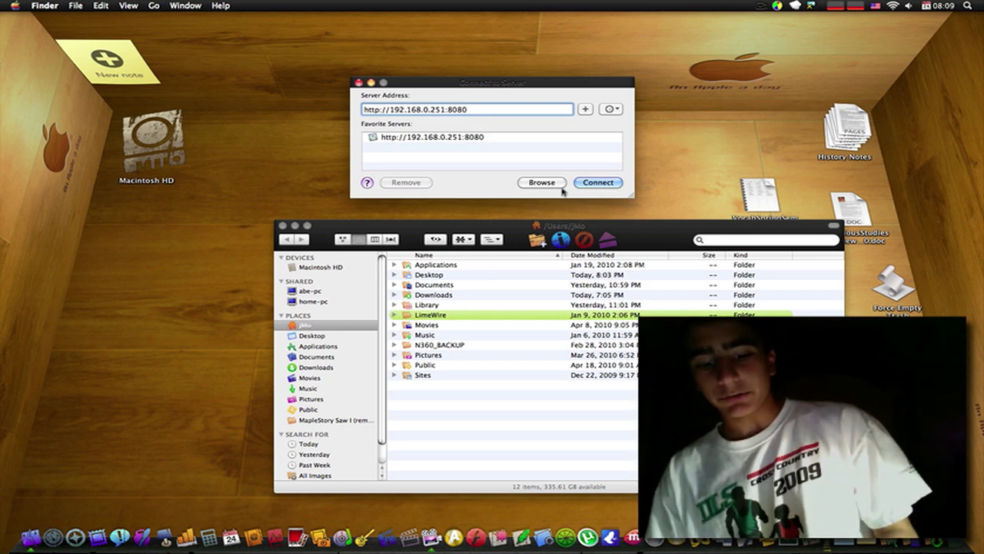
Step: Connect to the 192.168.0.251 server and open the Stuff folder from the Dock
{"action": "left_click", "coordinate": [599, 182]}
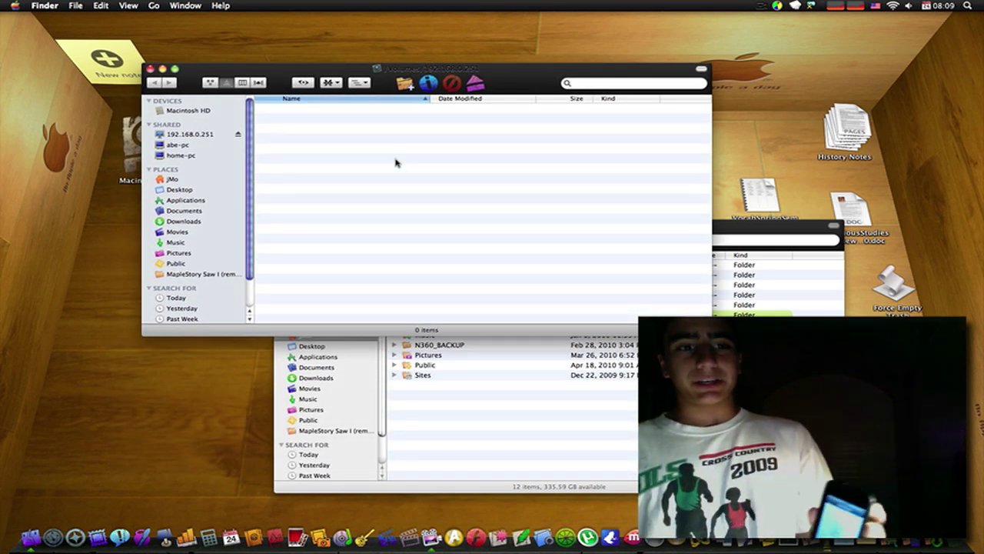
{"action": "left_click_drag", "start_coordinate": [790, 227], "coordinate": [589, 256]}
{"action": "left_click", "coordinate": [786, 269]}
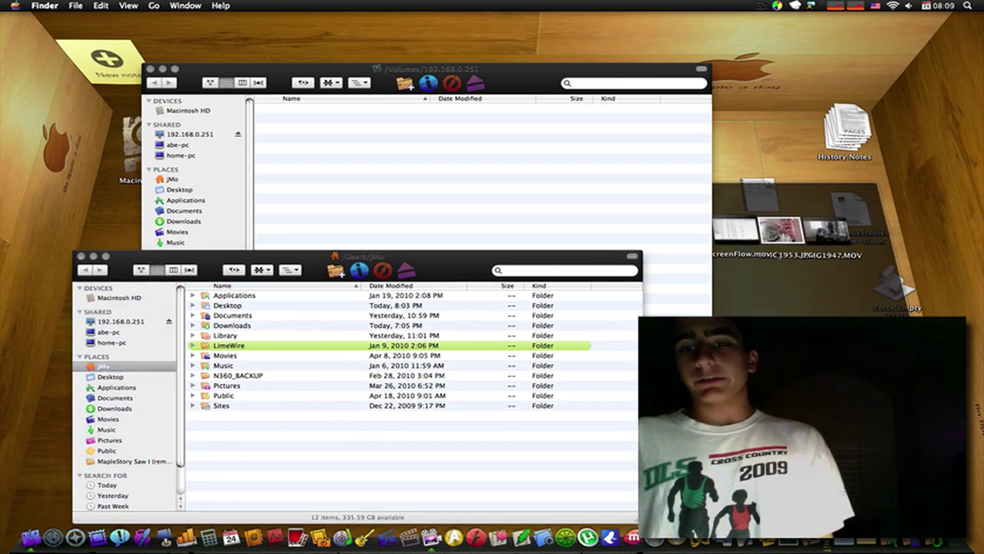
{"action": "left_click", "coordinate": [791, 278]}
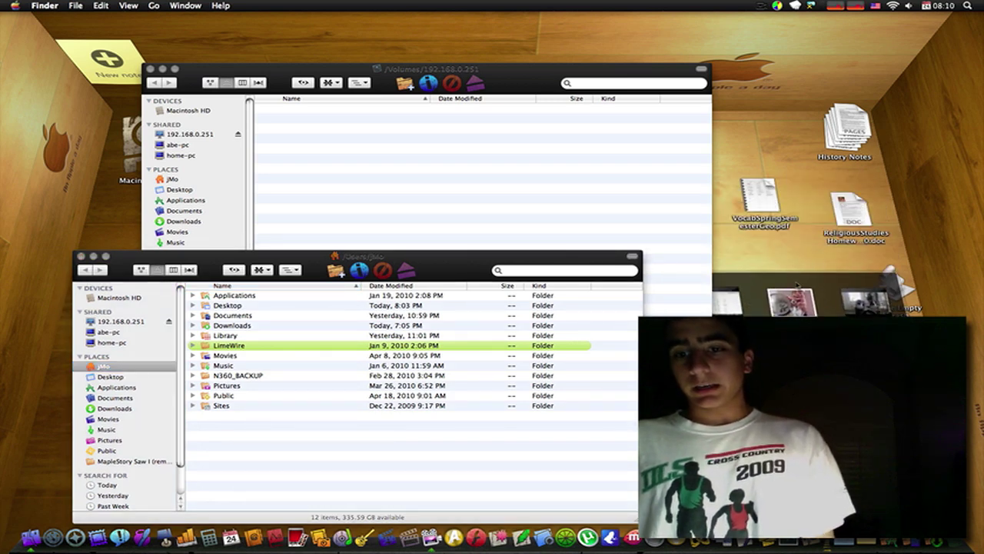
Step: Copy CIMG1953.JPG onto the server, then close the server window and Stuff preview
{"action": "left_click_drag", "start_coordinate": [798, 297], "coordinate": [510, 180]}
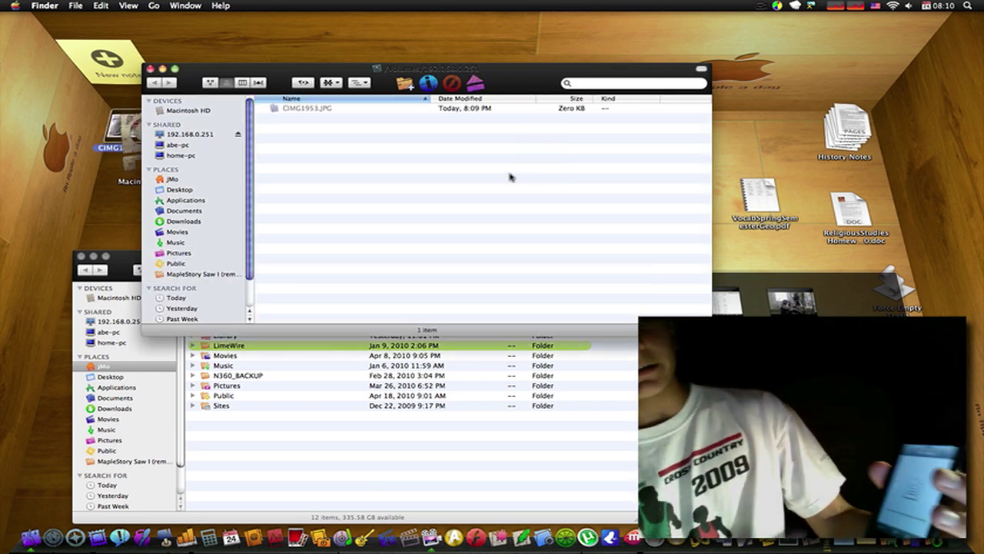
{"action": "left_click", "coordinate": [510, 178]}
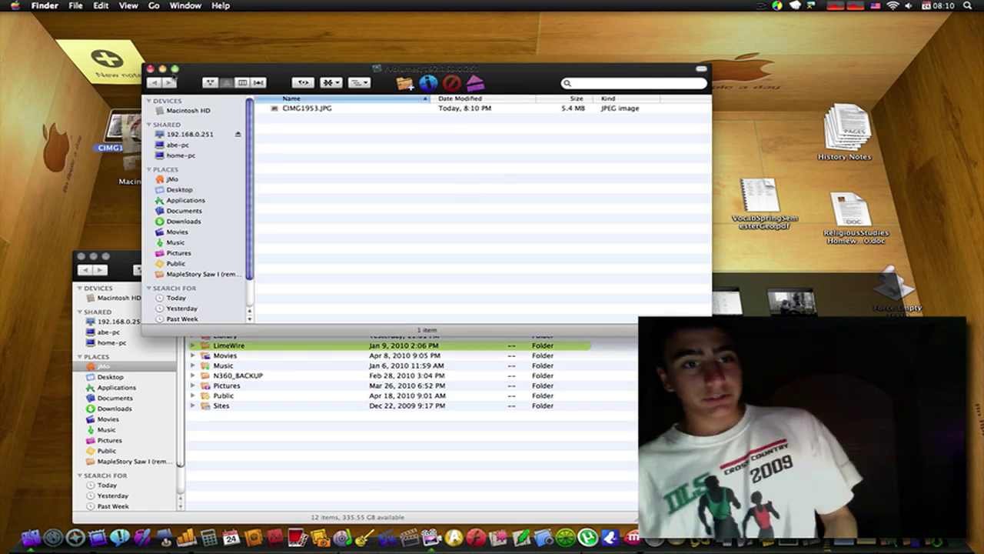
{"action": "left_click", "coordinate": [149, 69]}
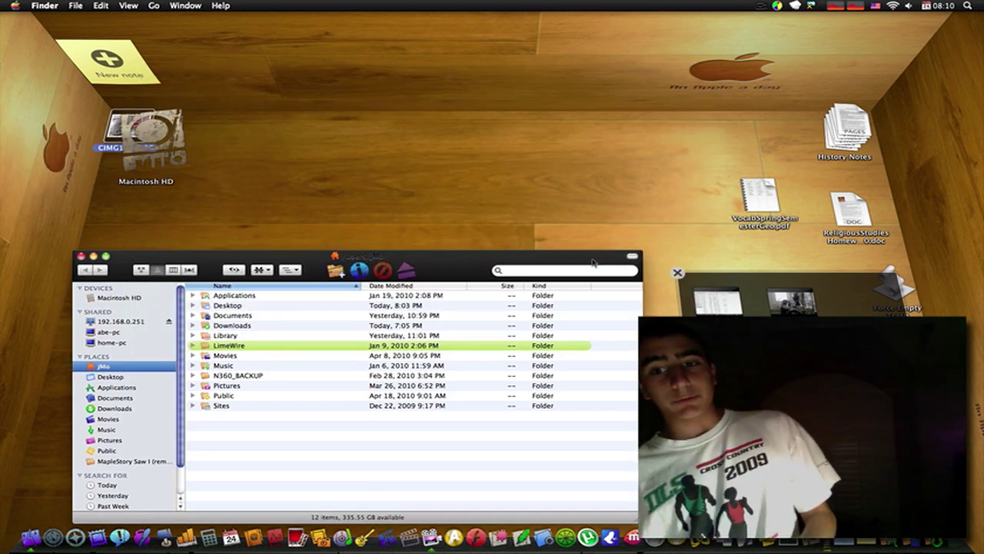
{"action": "left_click", "coordinate": [680, 278]}
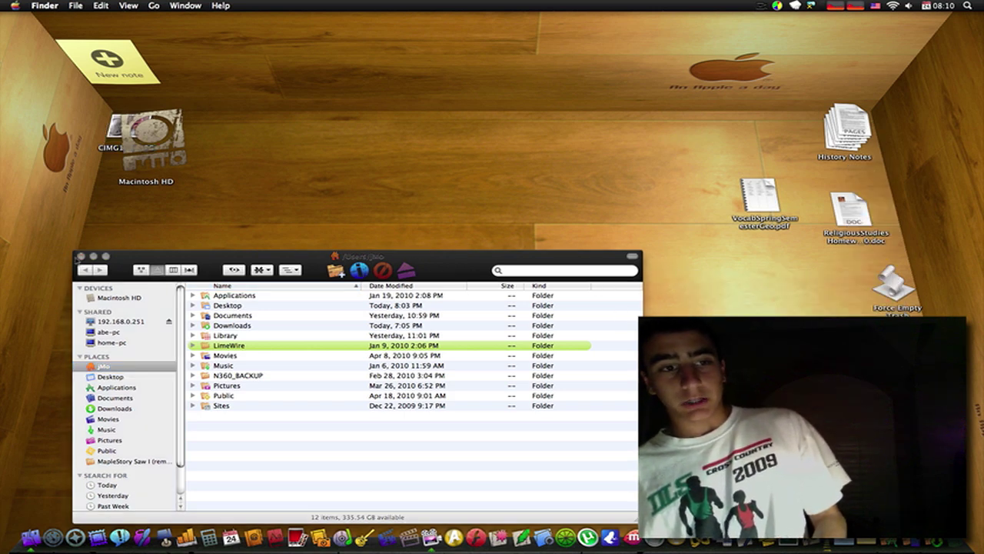
{"action": "left_click", "coordinate": [81, 256]}
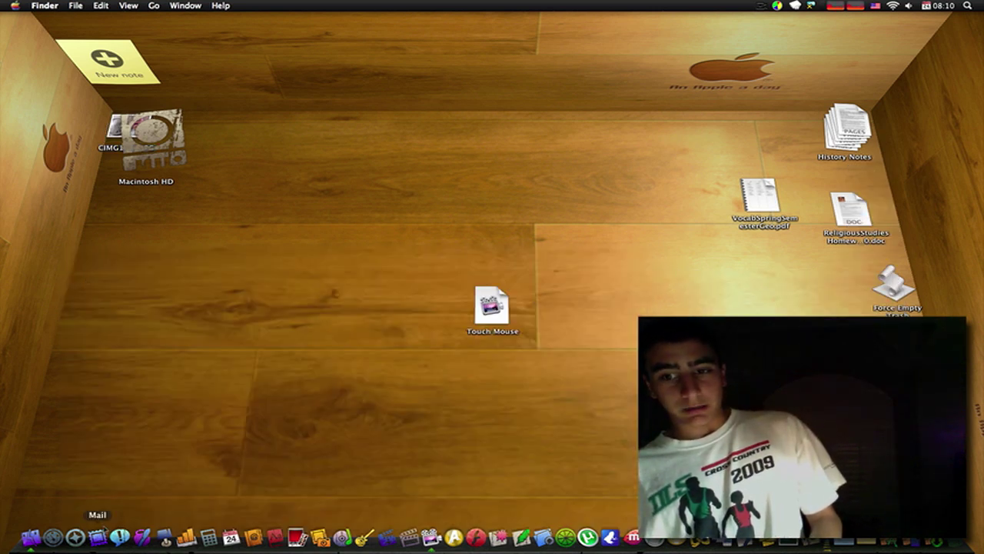
{"action": "left_click", "coordinate": [75, 536]}
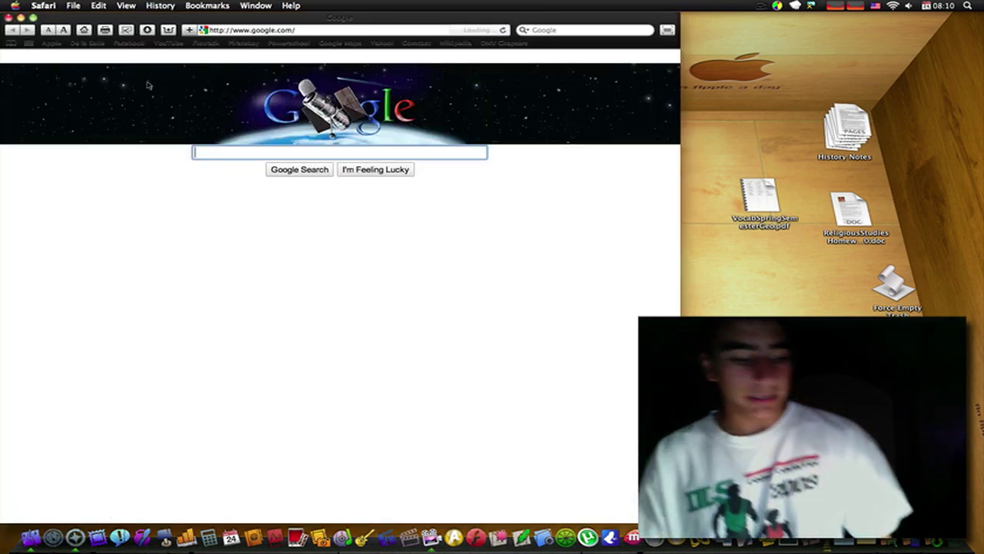
{"action": "left_click", "coordinate": [238, 30]}
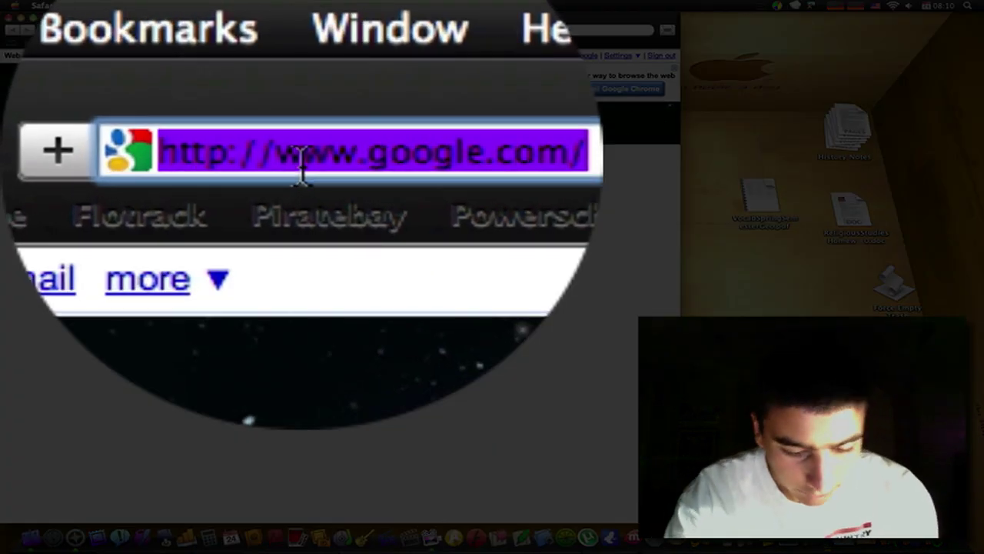
{"action": "type", "text": "httP"}
{"action": "key", "text": "BackSpace"}
{"action": "type", "text": "p://"}
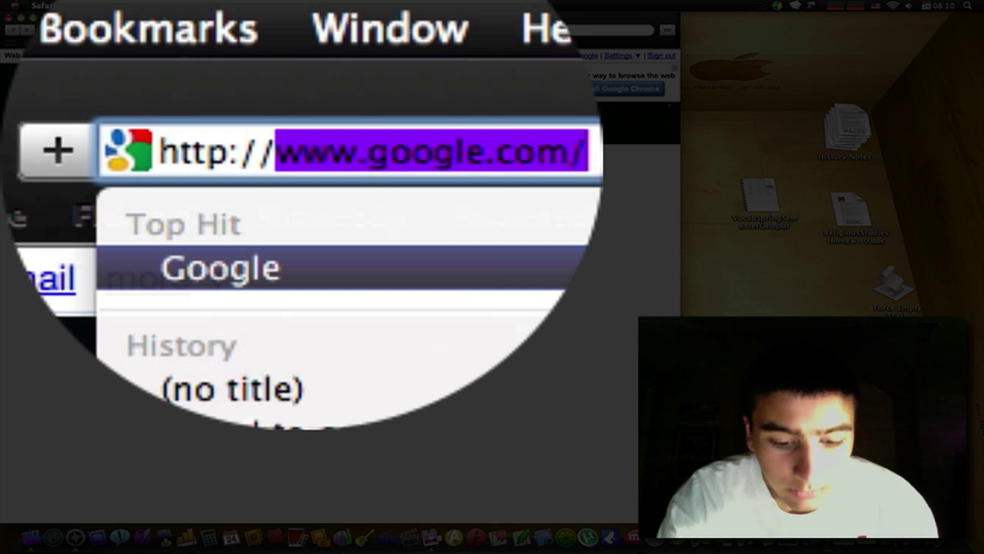
{"action": "type", "text": "192.1680"}
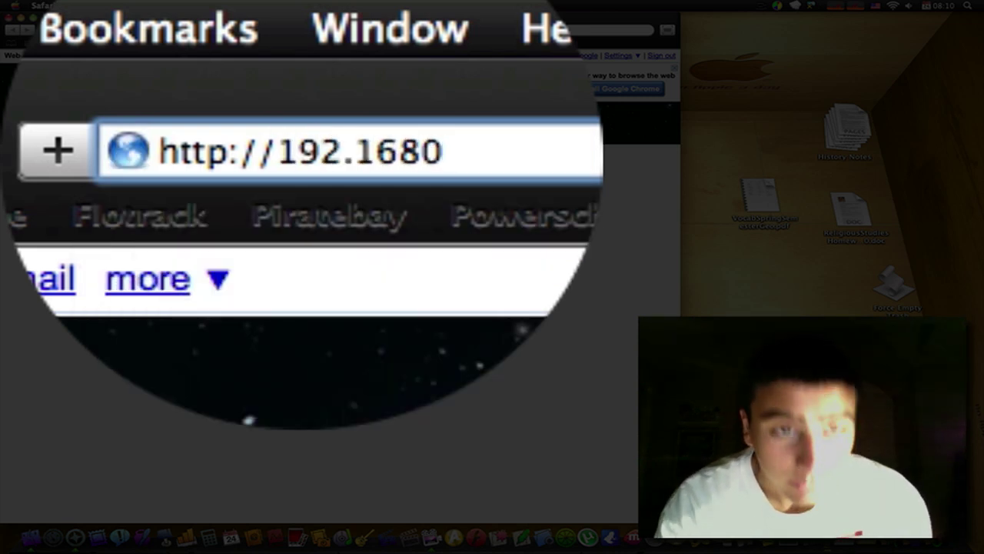
{"action": "key", "text": "BackSpace"}
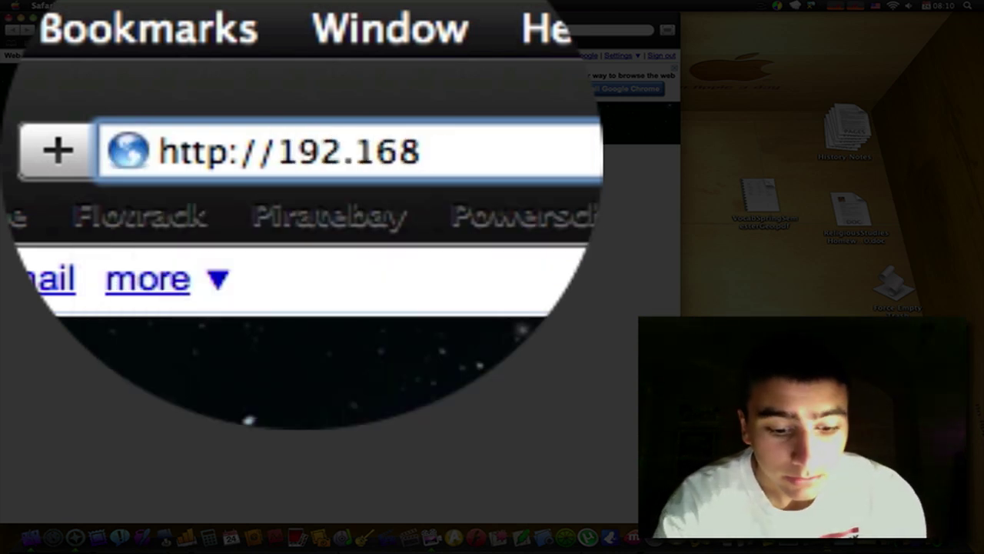
{"action": "type", "text": ".0.251"}
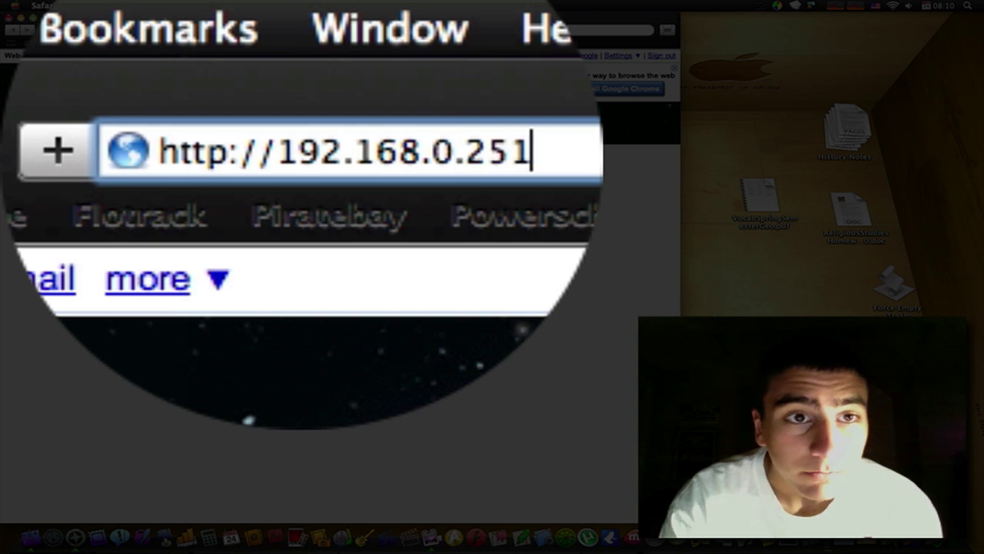
{"action": "type", "text": ":808"}
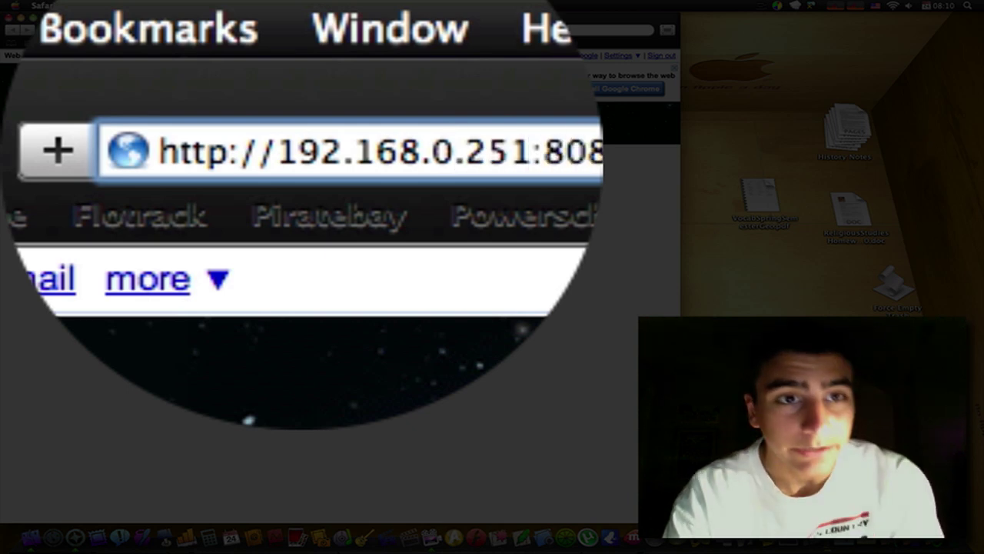
{"action": "key", "text": "Return"}
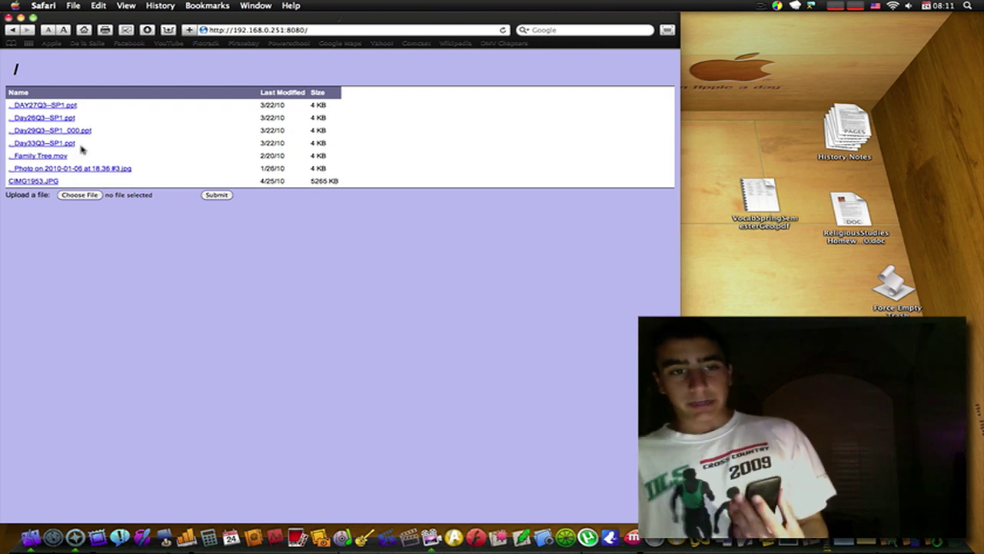
Step: Open the CIMG1953.JPG link in the server's file listing
{"action": "left_click", "coordinate": [40, 181]}
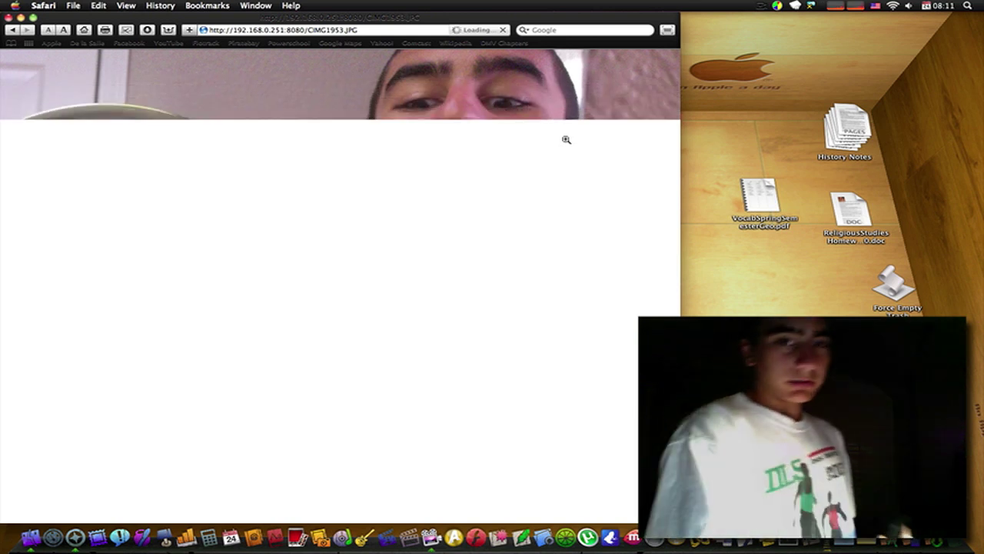
Step: Dismiss Safari to return to the Finder desktop
{"action": "key", "text": "super+q"}
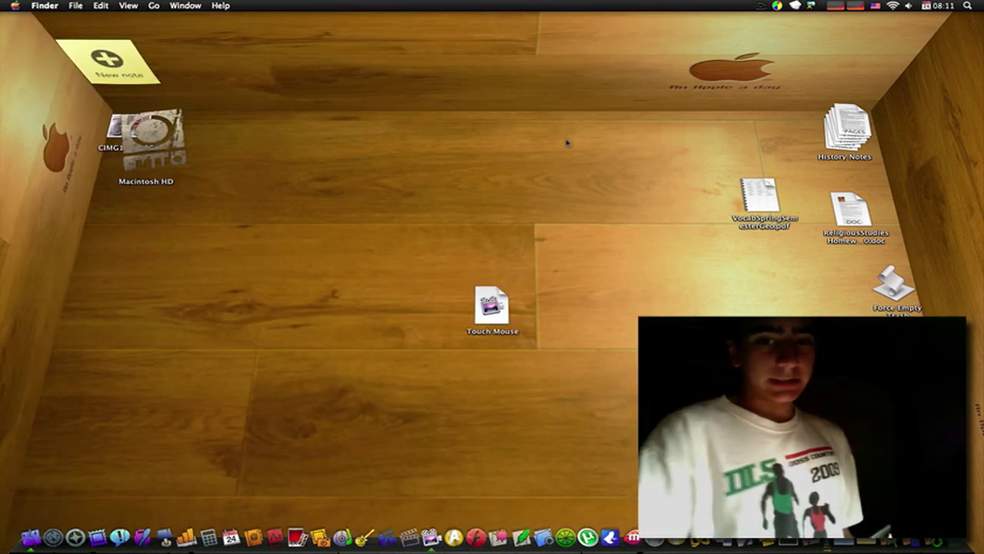